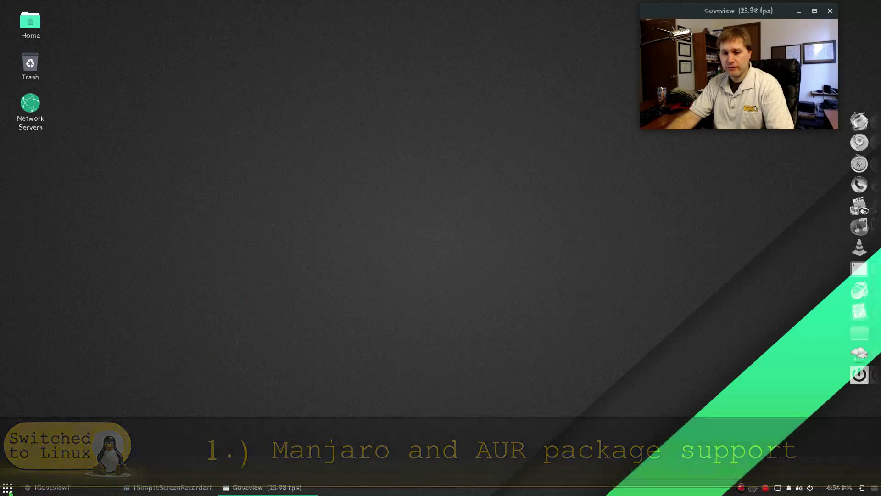
- Launch Add/Remove Software (Pamac) from a launcher search for 'sof'
key("super")
type("sof")
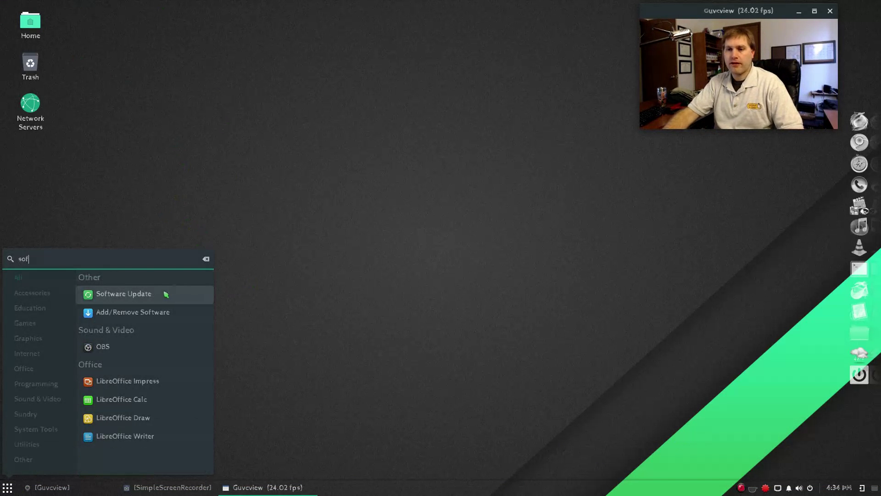
left_click(139, 319)
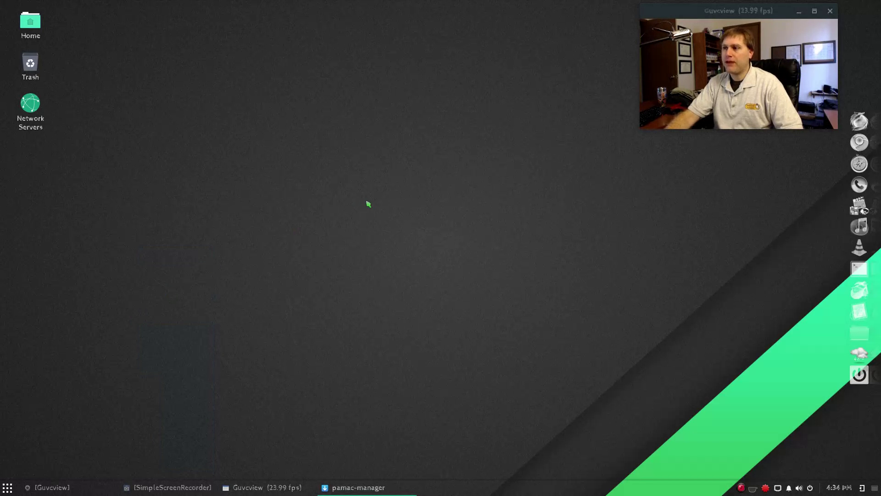
left_click_drag(274, 35, 337, 60)
scroll(377, 196, "down", 10)
scroll(376, 196, "up", 10)
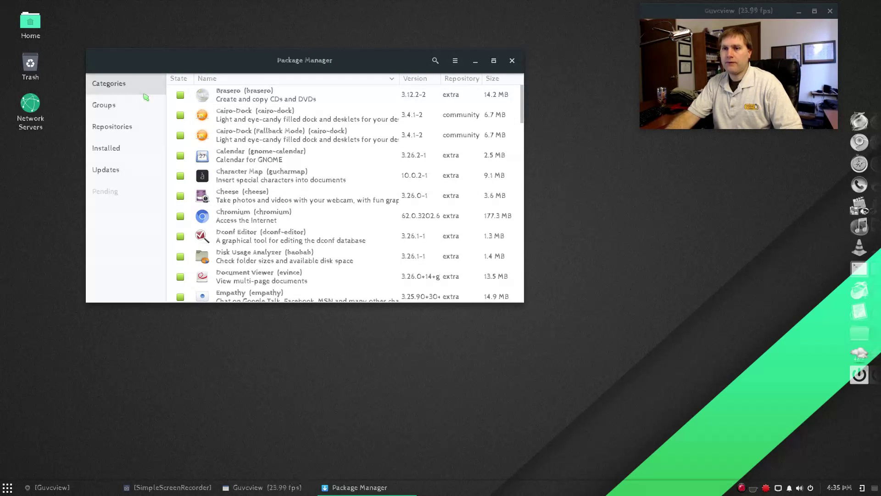
- Browse Pamac's repositories, viewing core, extra and then community
left_click(139, 127)
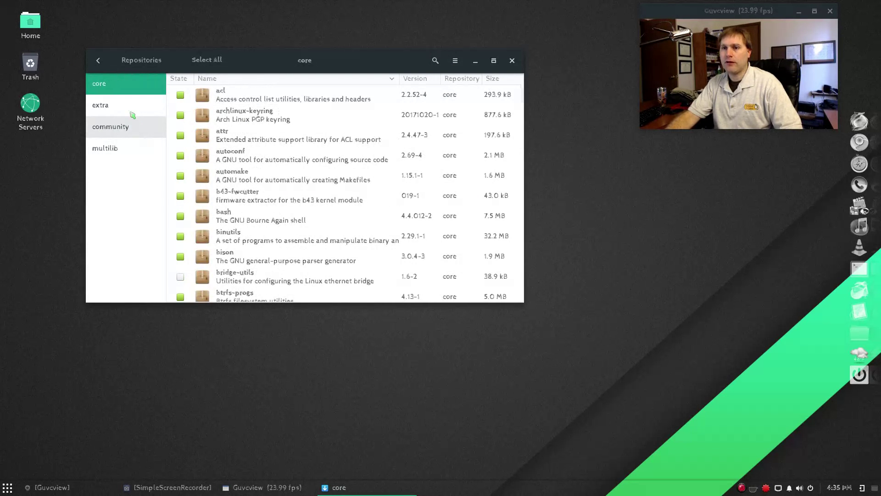
left_click(105, 105)
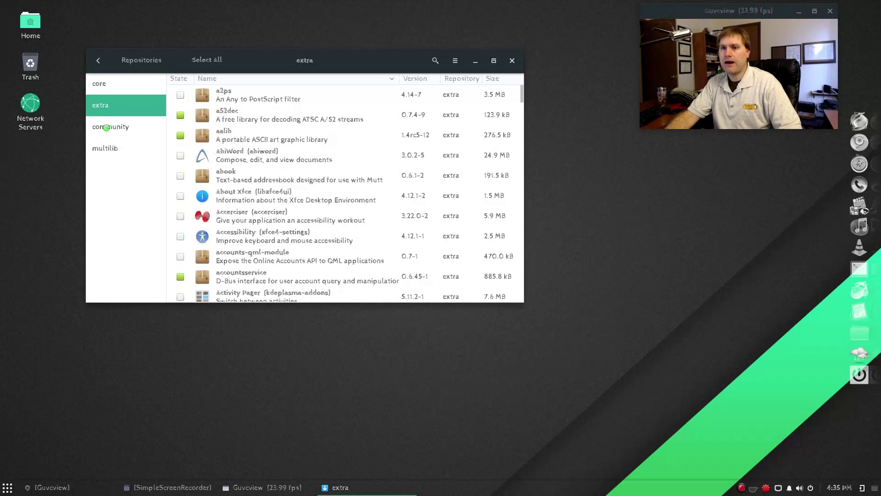
left_click(107, 128)
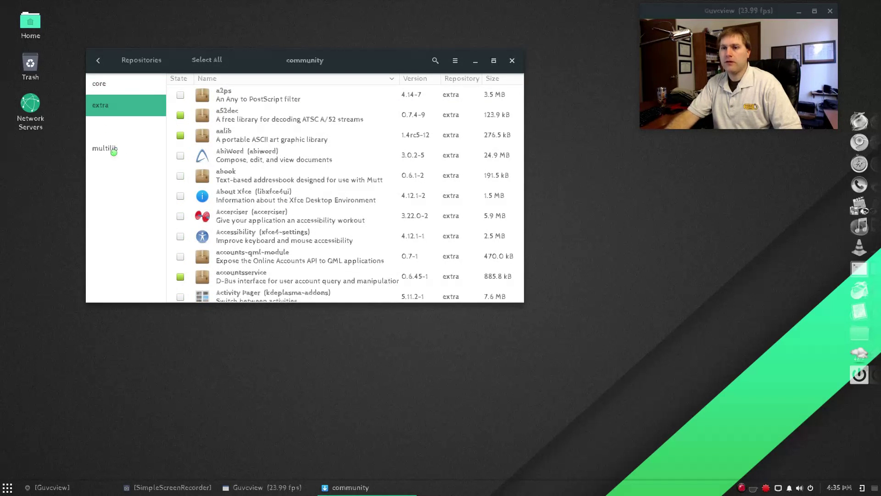
left_click(457, 64)
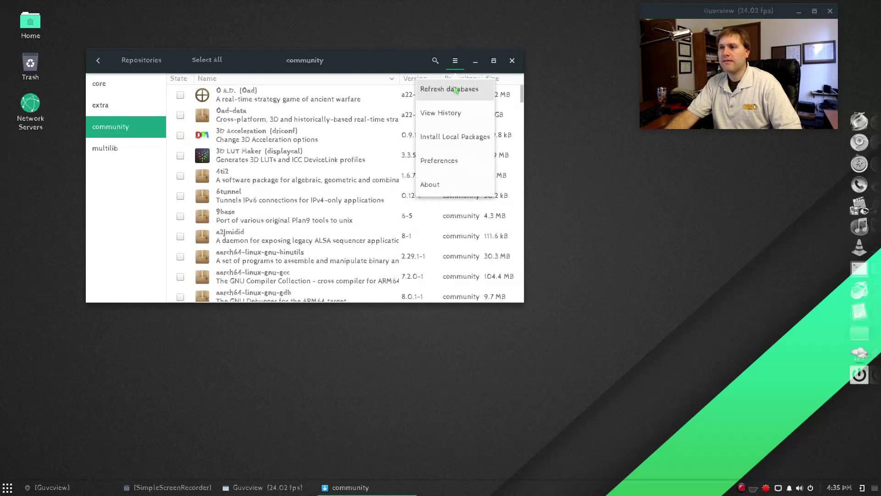
left_click(440, 161)
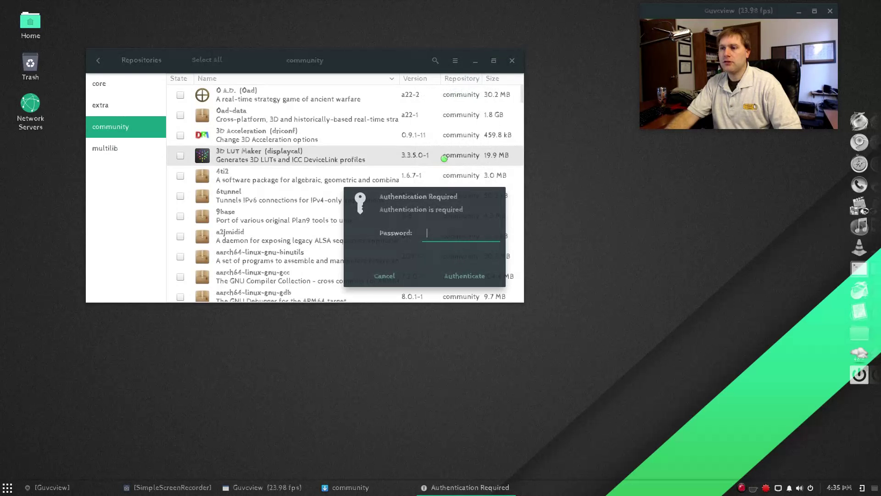
type("*********")
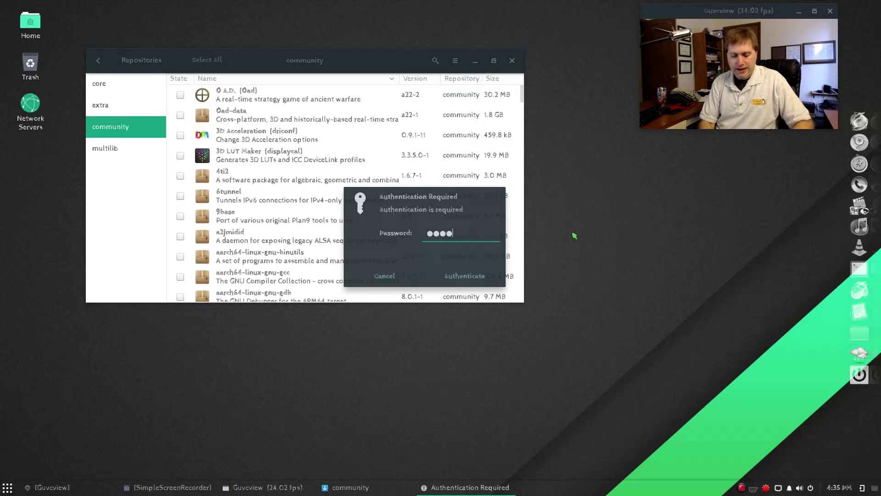
key("Return")
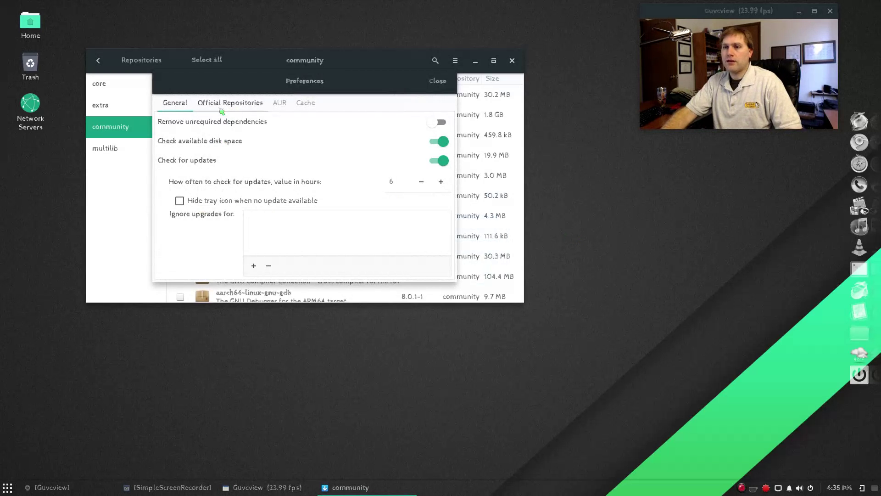
left_click(222, 104)
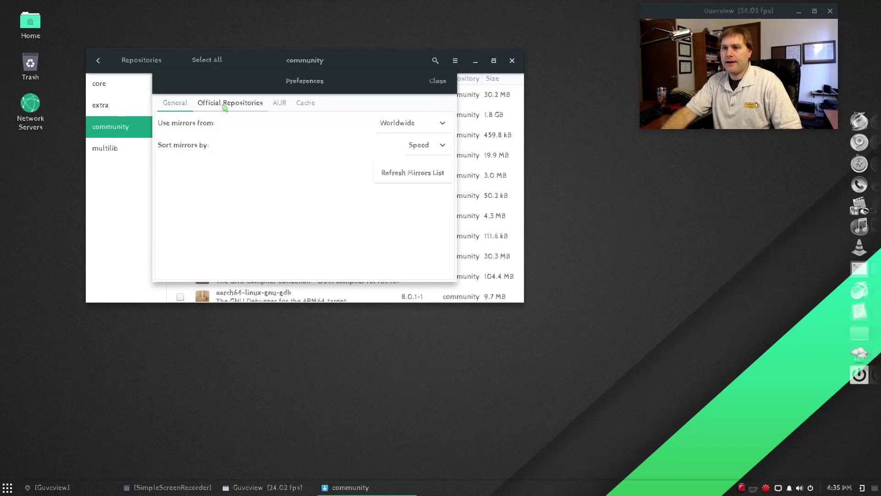
left_click(278, 103)
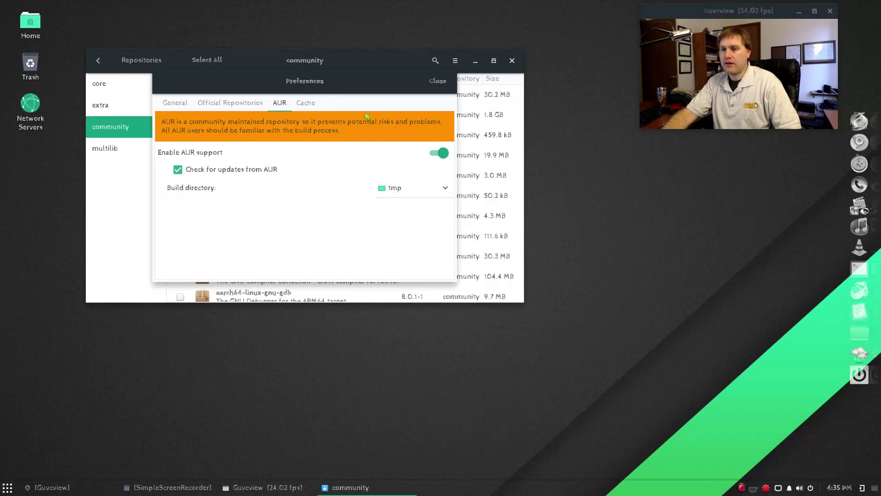
left_click(230, 102)
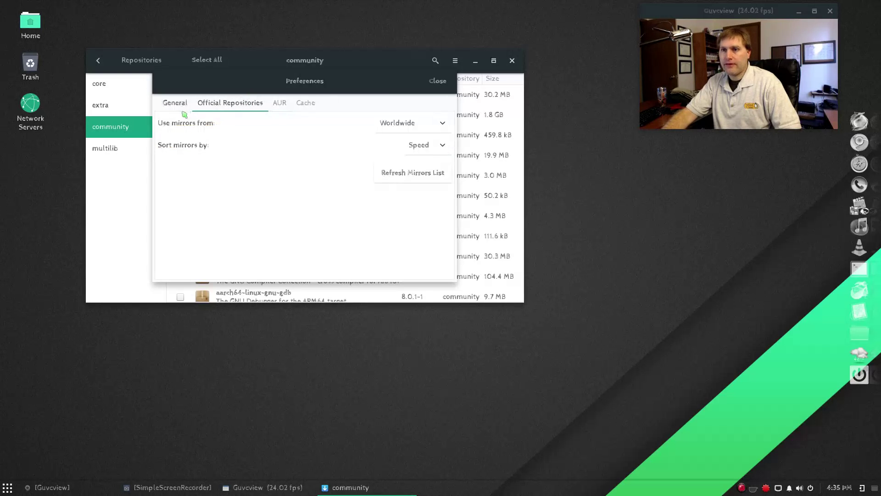
left_click(175, 102)
- Leave Pamac preferences and search the package list for 'skype'
left_click(438, 81)
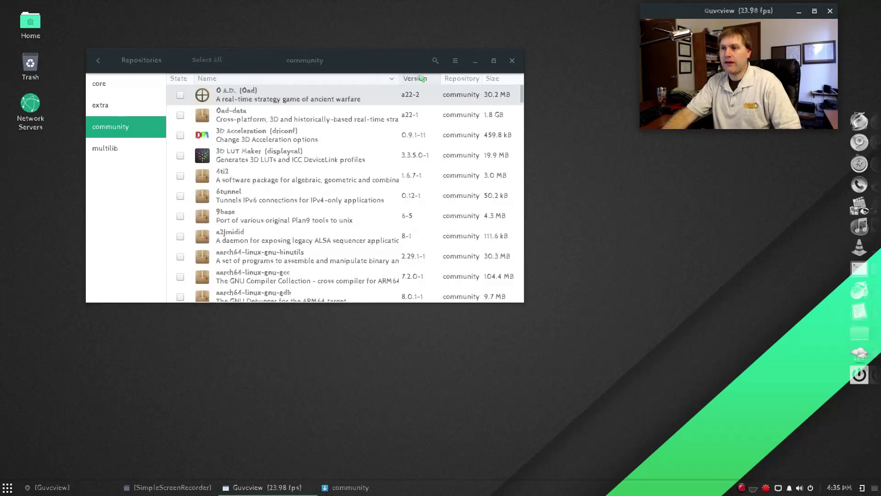
left_click(436, 60)
type("sk")
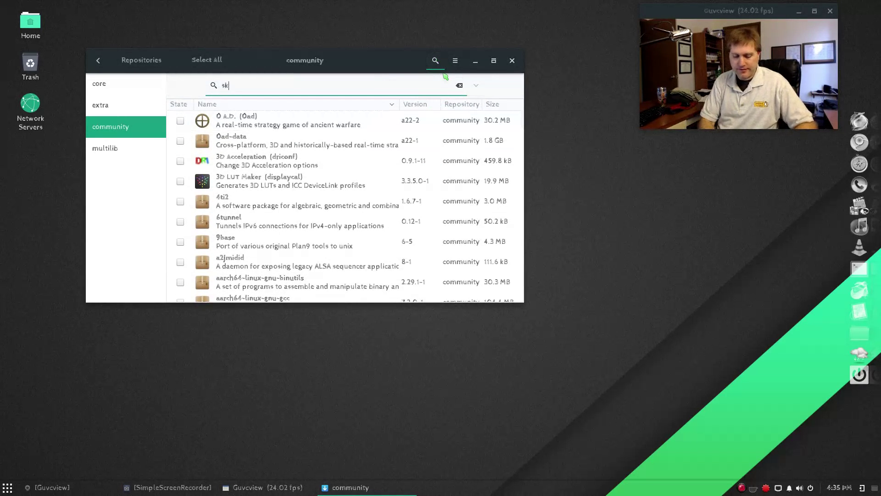
type("ype")
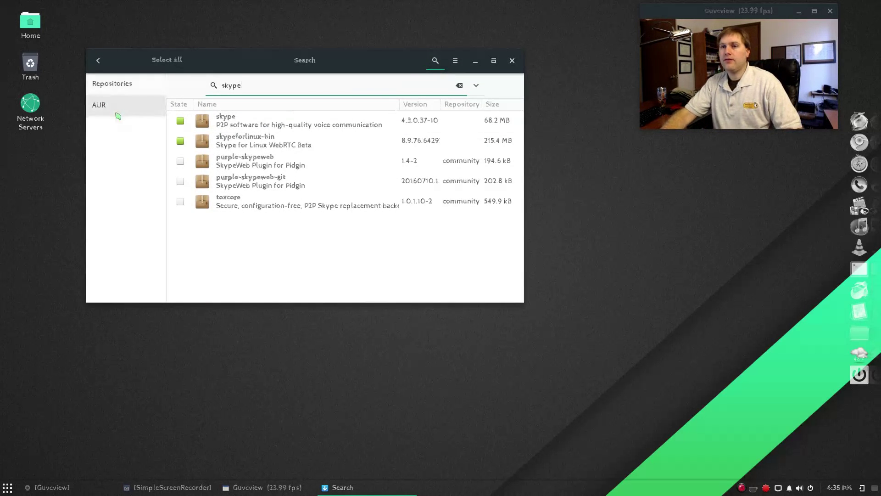
- Compare Repositories and AUR matches for skype, ending on the AUR results
left_click(123, 88)
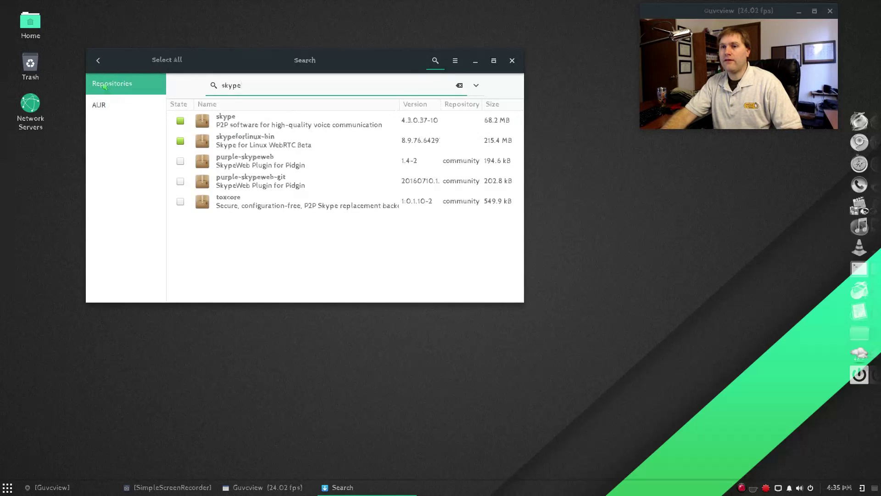
left_click(111, 98)
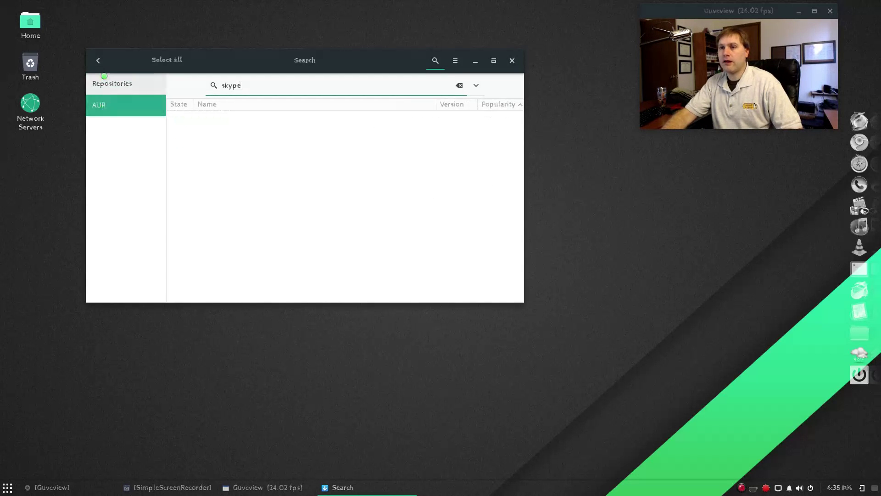
left_click(110, 86)
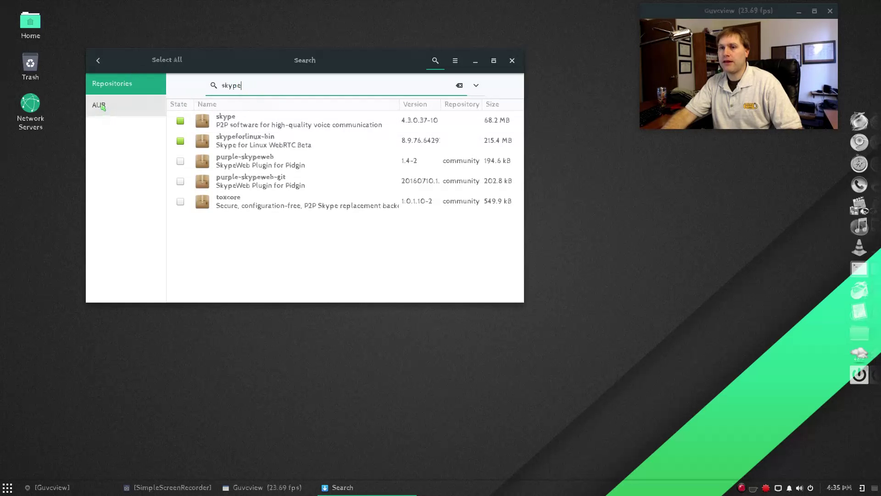
left_click(103, 106)
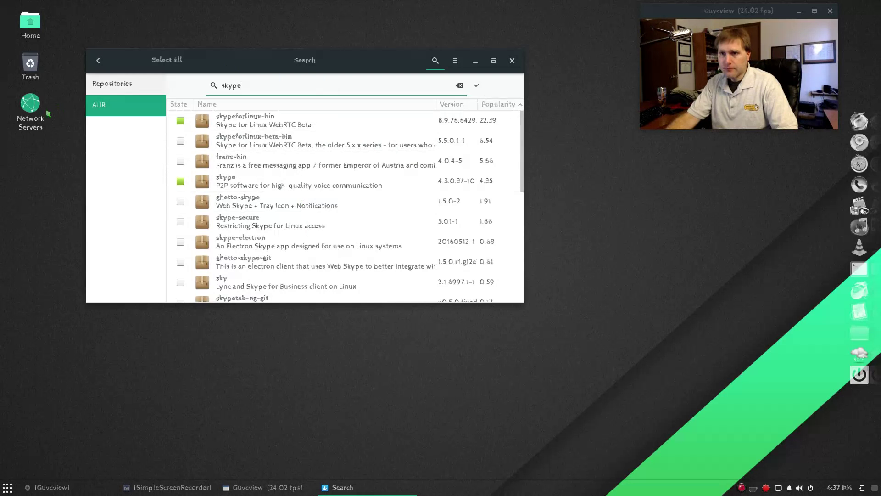
left_click(118, 83)
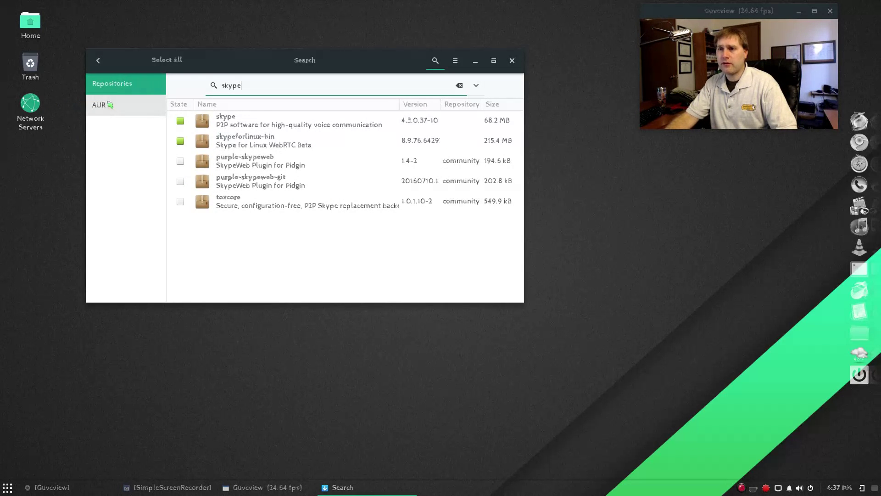
left_click(126, 105)
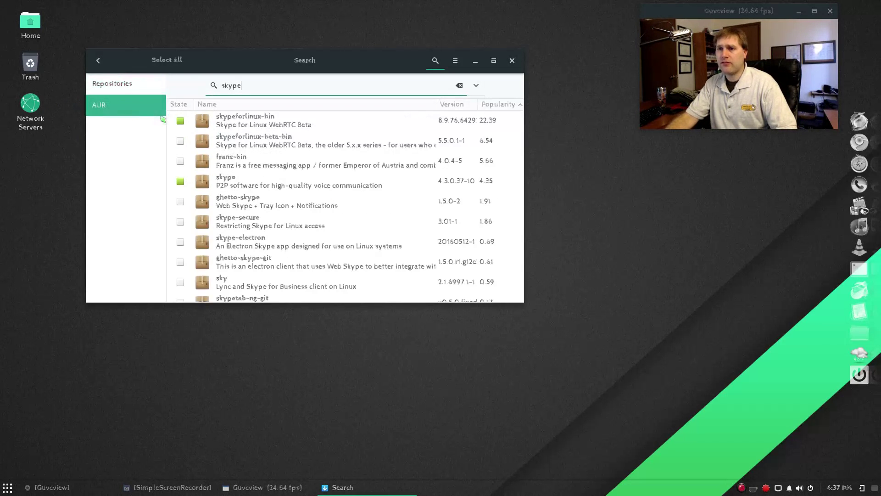
- Close Pamac and search the Budgie menu for 'guv' to find GTK UVC video viewer
left_click(513, 61)
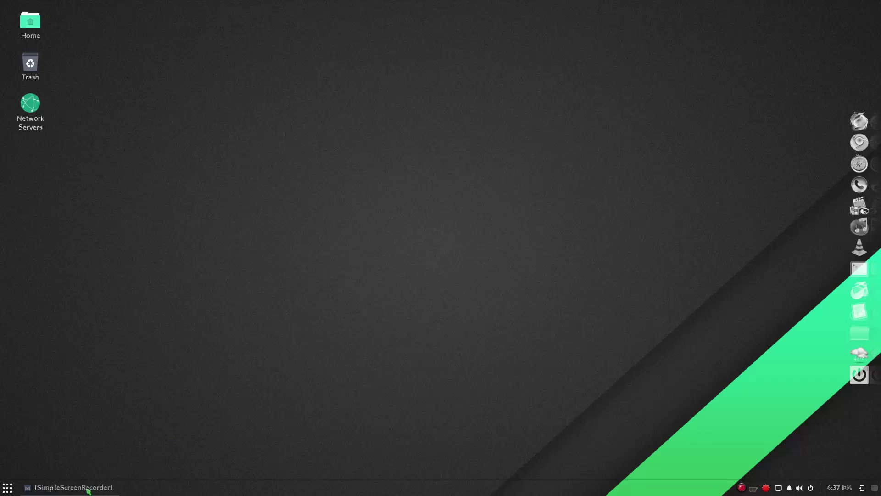
left_click(7, 487)
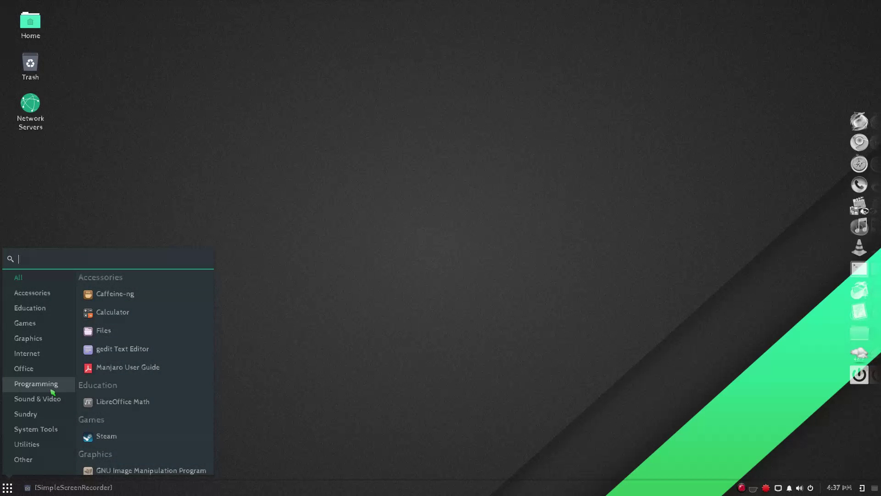
type("guvb")
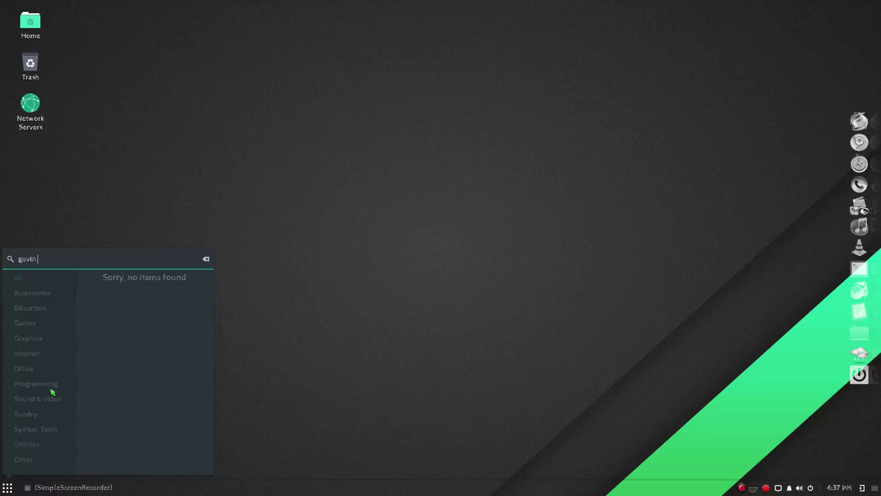
key("BackSpace")
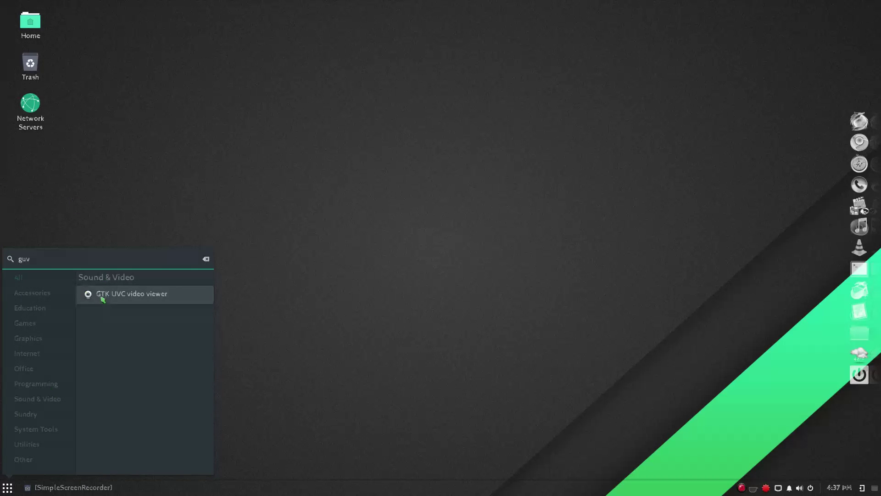
- Launch GTK UVC video viewer (Guvcview) from the menu results
left_click(103, 295)
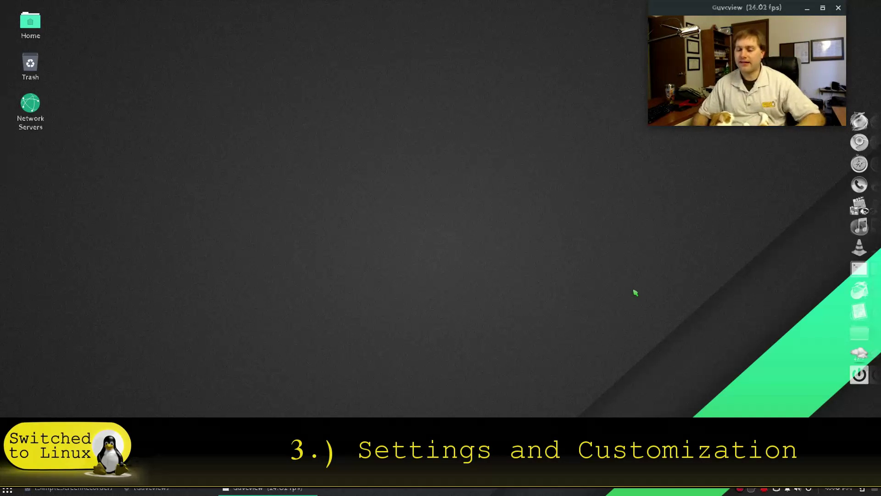
- Launch Budgie Desktop Settings from a 'bud' menu search and move its window slightly left
key("super")
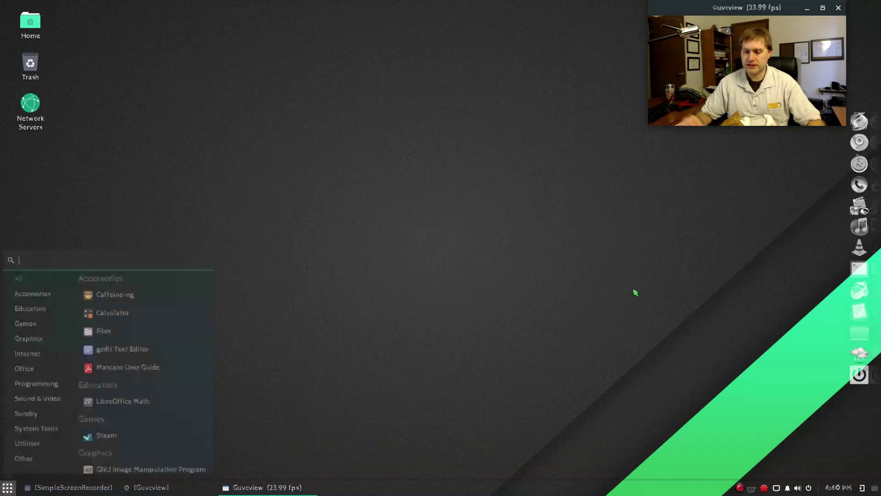
type("bug")
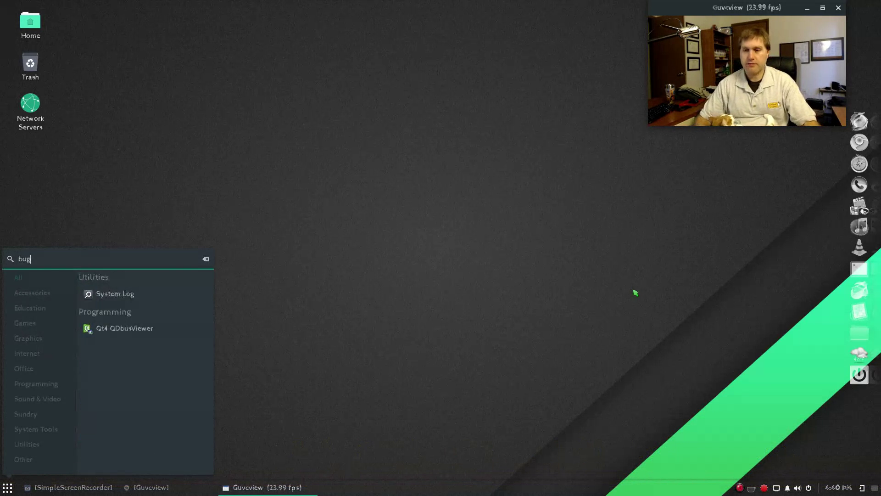
key("BackSpace")
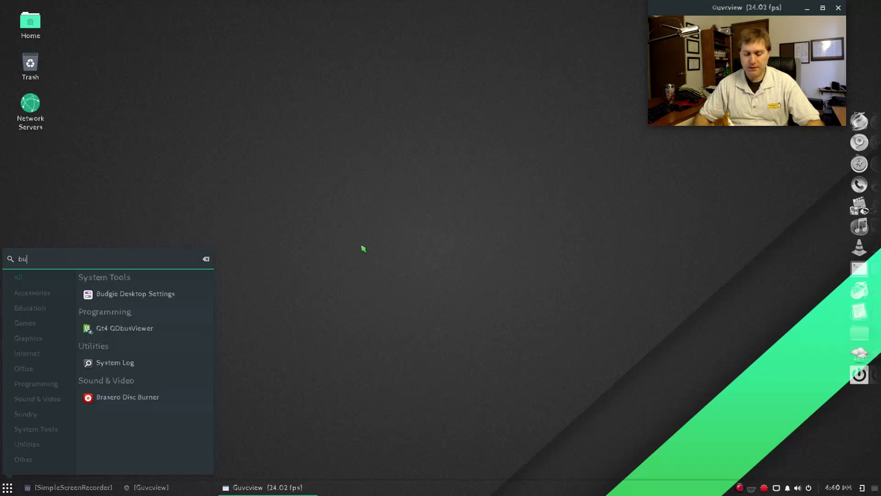
type("d")
left_click(131, 294)
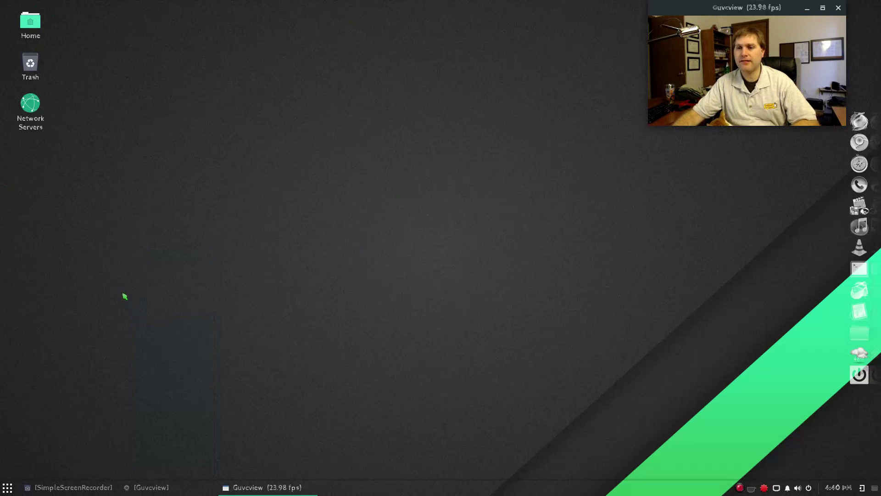
left_click_drag(489, 110, 446, 118)
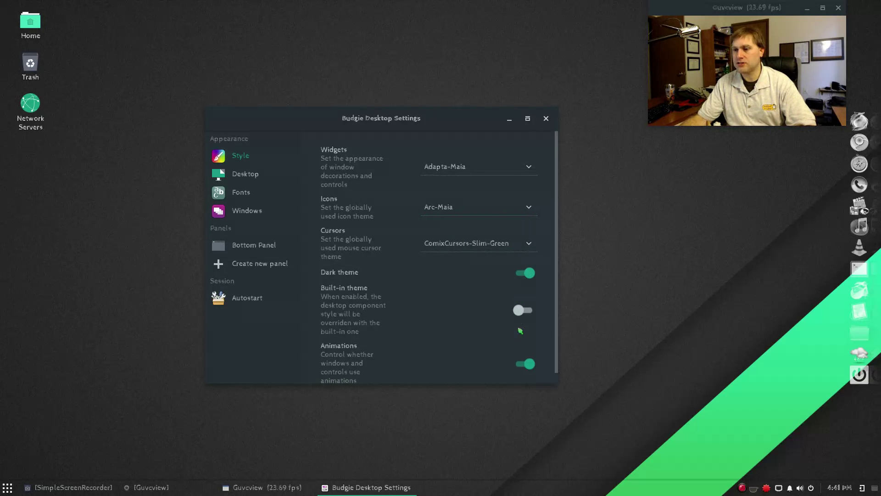
scroll(468, 307, "down", 1)
scroll(468, 309, "up", 1)
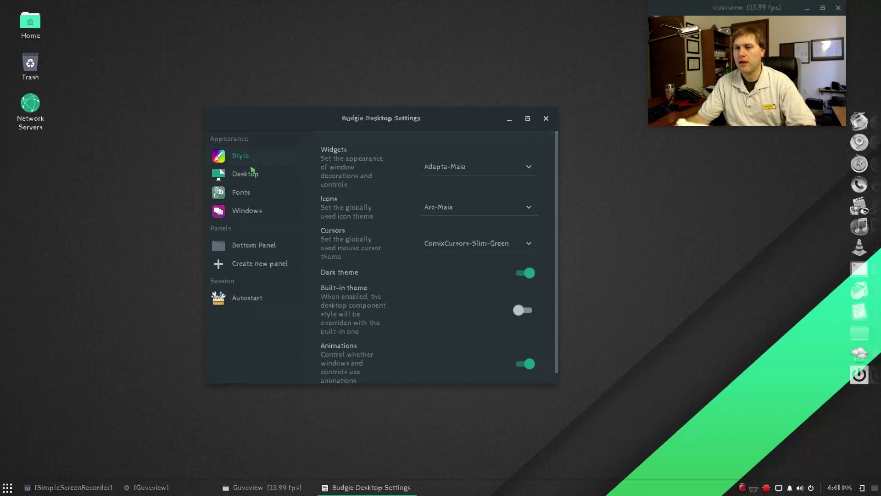
- Show the Desktop page with icons, home, network servers, trash and mounted volumes enabled
left_click(252, 171)
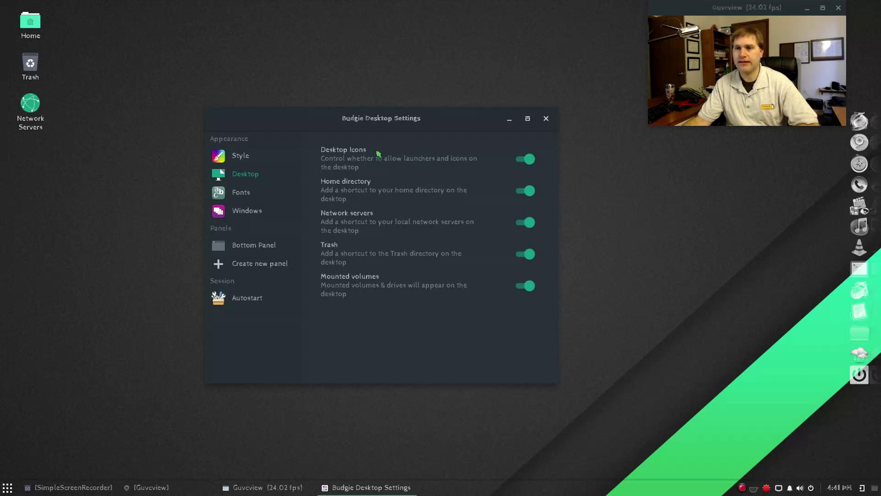
- Show the Fonts page: CabinSketch Regular 12 interface, Sans Regular 11 documents
left_click(246, 193)
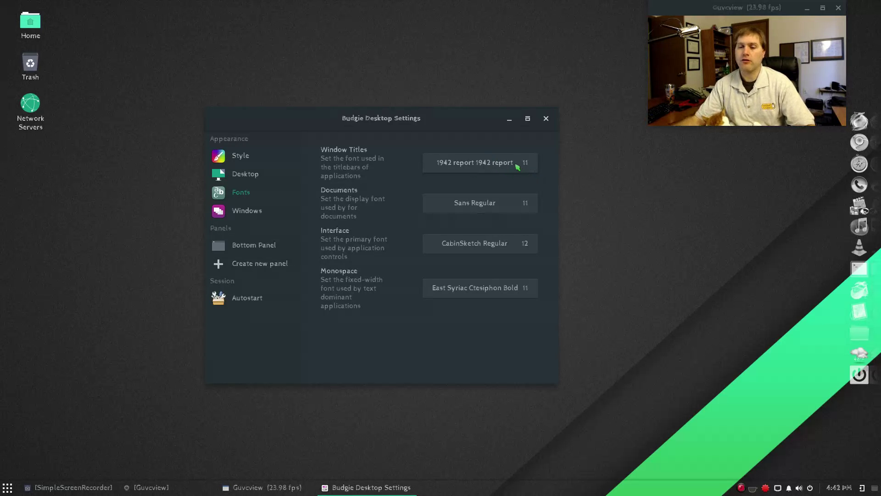
left_click(8, 487)
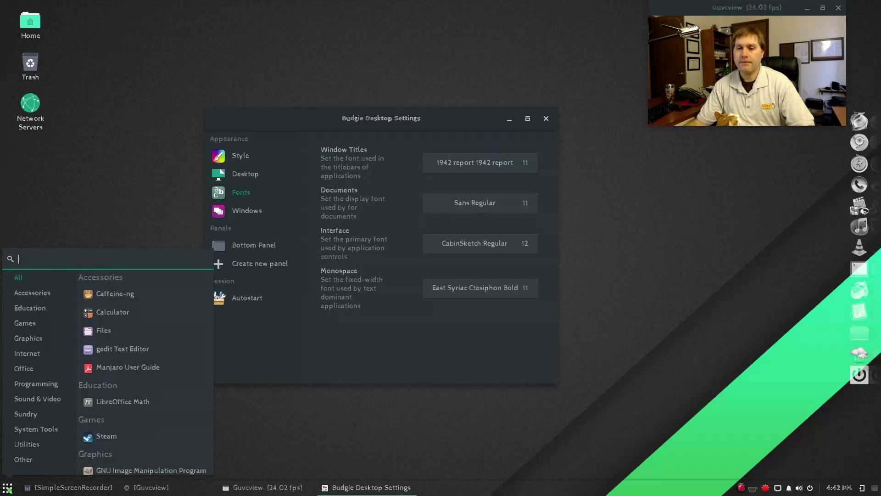
left_click(8, 490)
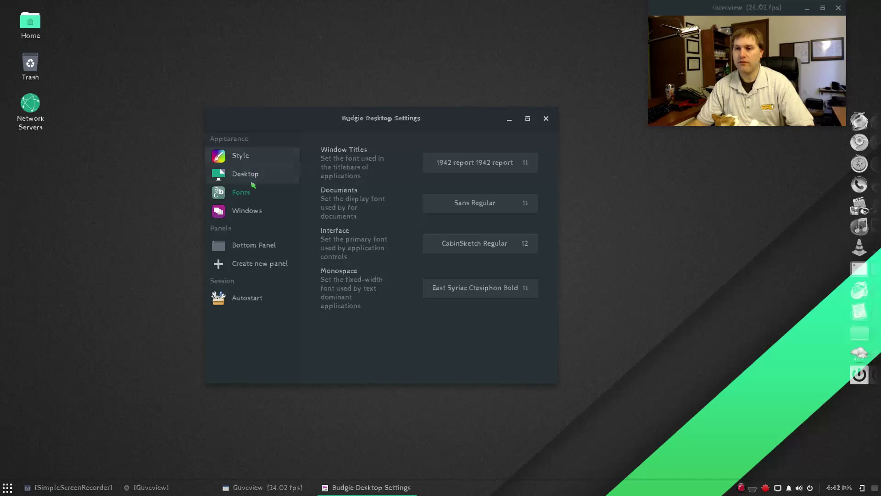
- Open the Windows page and keep the button layout at Right (standard)
left_click(250, 211)
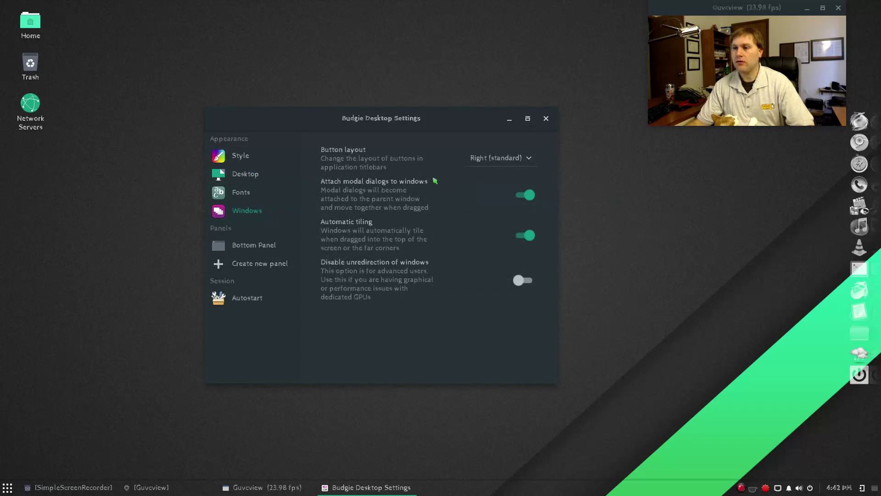
left_click(530, 158)
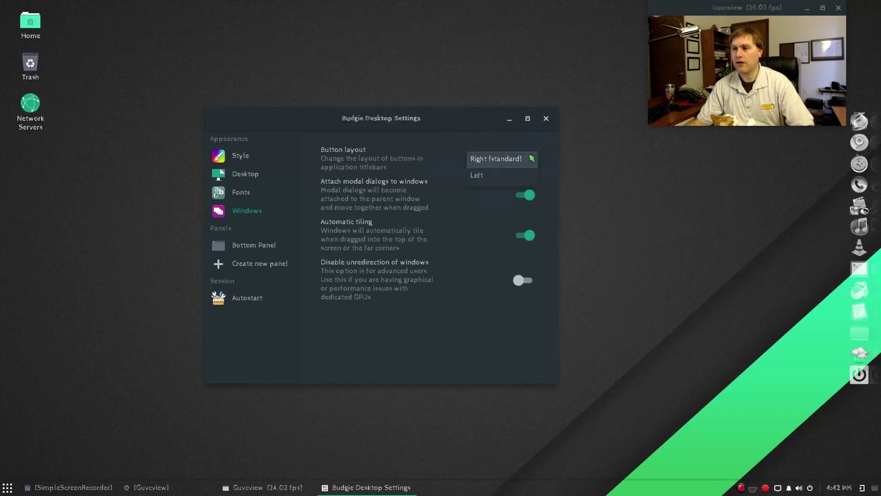
left_click(531, 158)
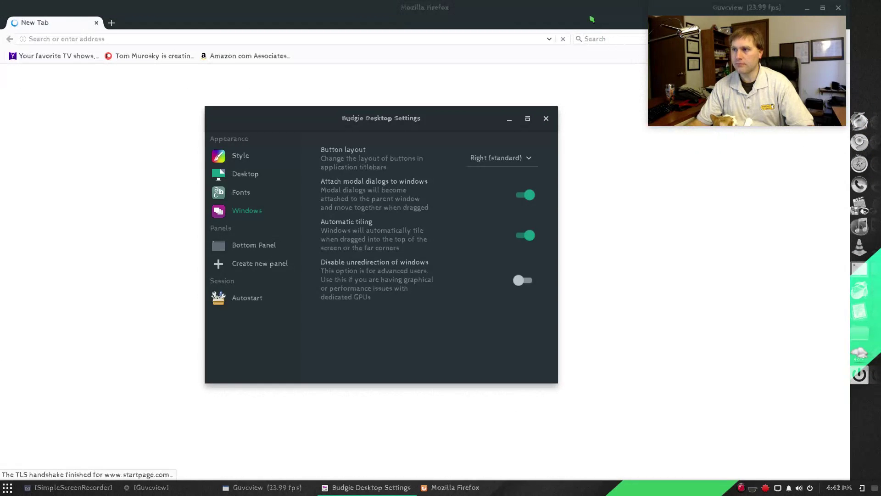
- Restore Firefox, launch Chromium from the dock, then close both browser windows
left_click_drag(592, 20, 535, 87)
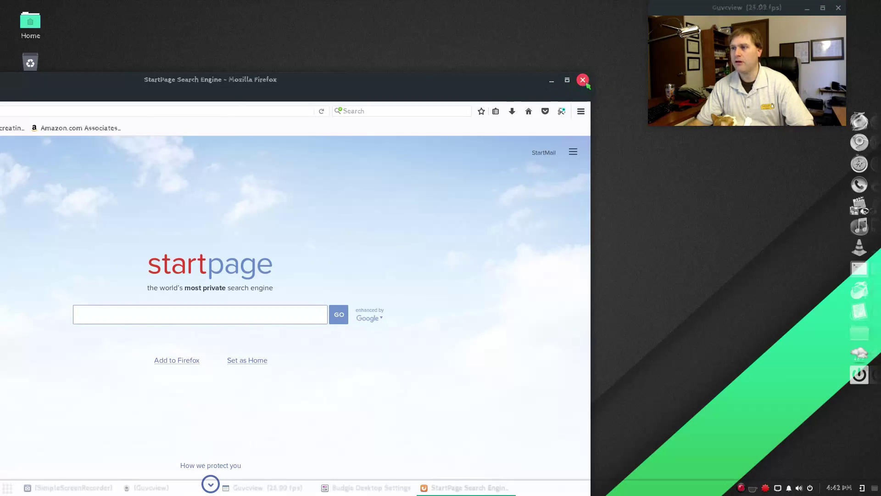
left_click(853, 147)
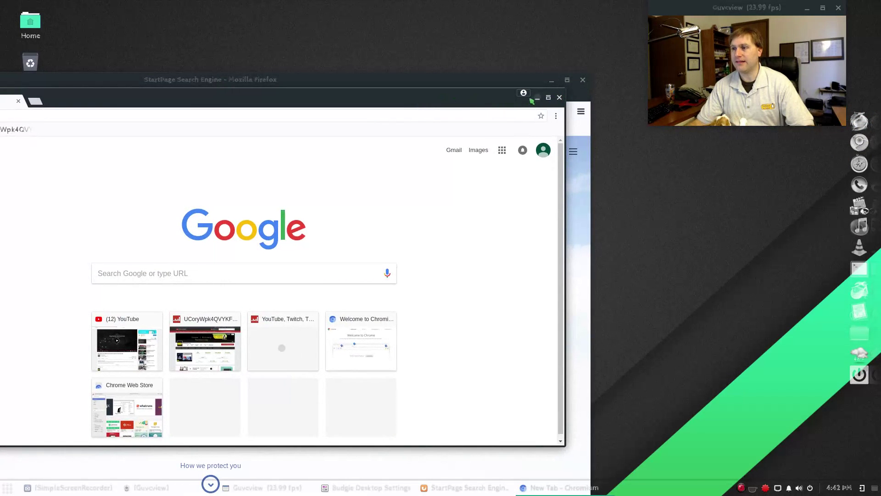
left_click(559, 97)
left_click(581, 79)
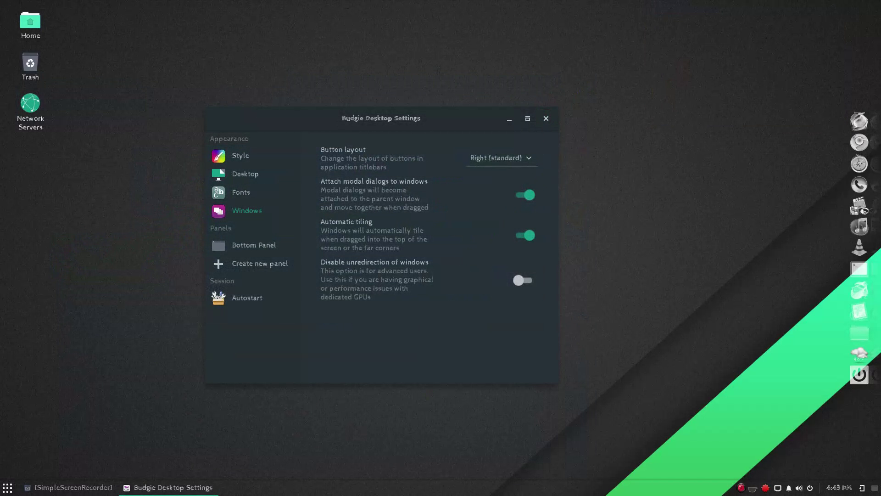
- Relaunch Guvcview, then review the Bottom Panel's applets from Budgie Menu to Show Desktop Button
left_click(11, 487)
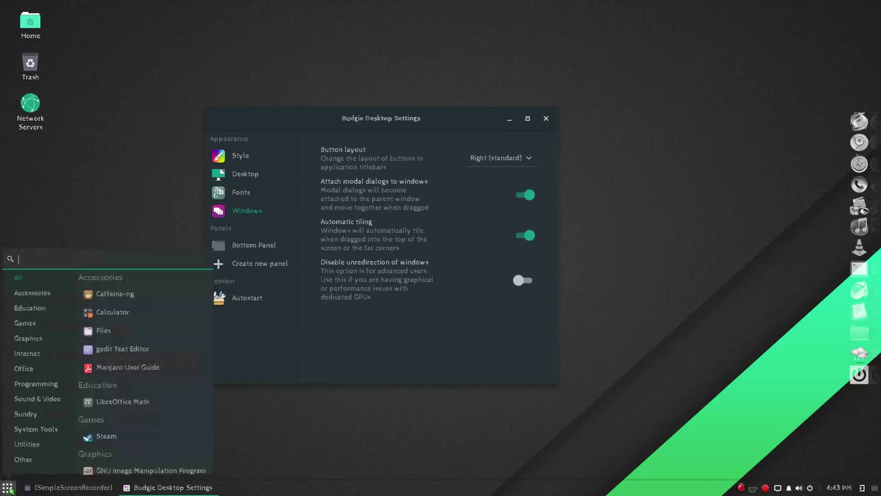
left_click(137, 340)
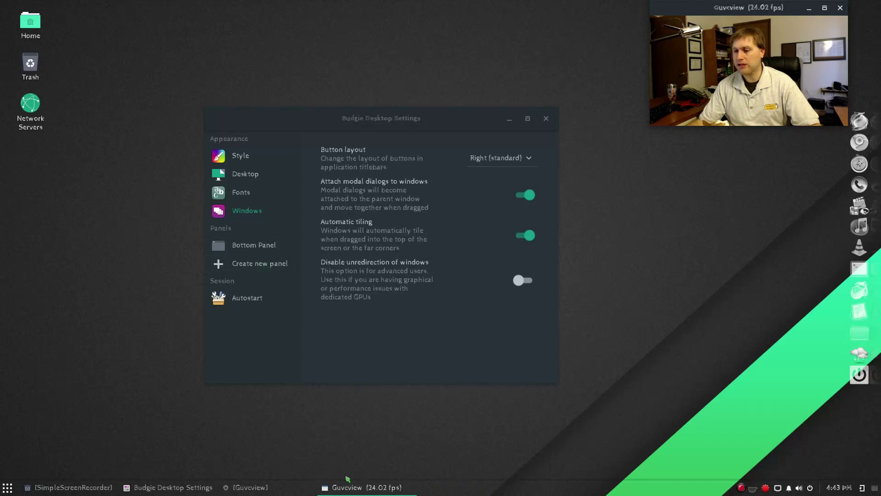
left_click(257, 247)
left_click(458, 143)
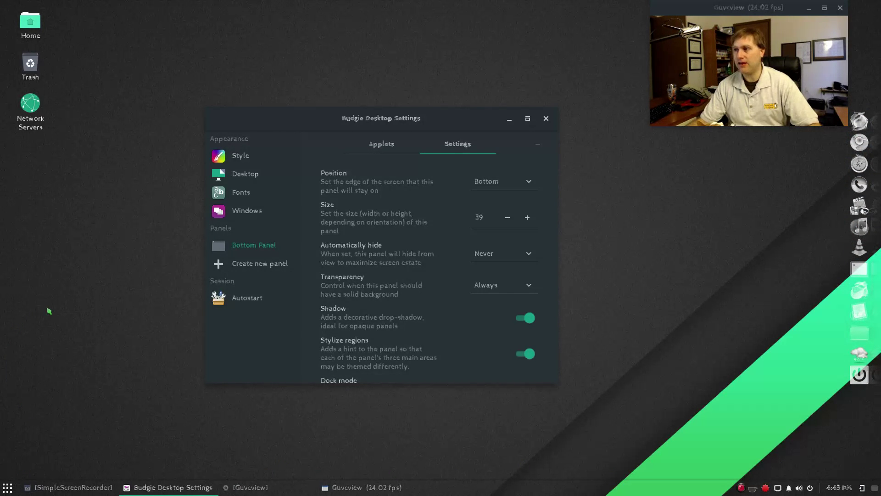
scroll(464, 196, "down", 2)
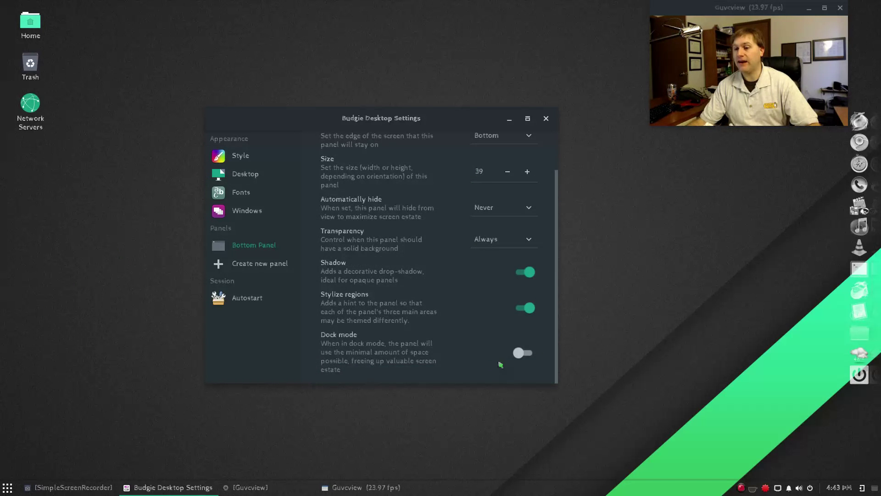
scroll(518, 276, "up", 3)
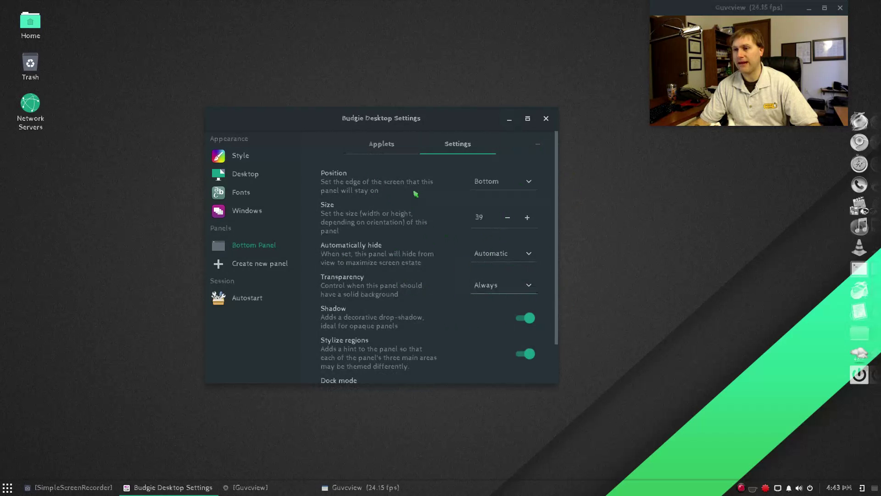
left_click(387, 148)
scroll(403, 216, "down", 1)
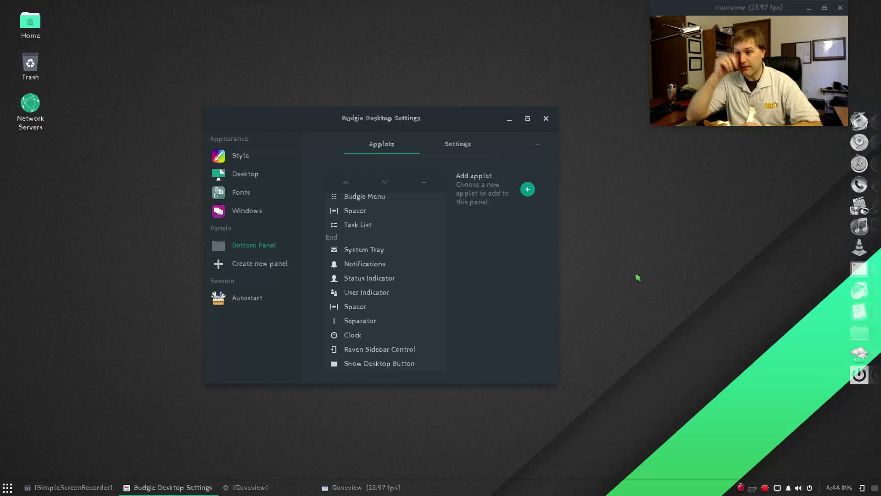
- Look at the Autostart apps page, then close Budgie Desktop Settings
left_click(257, 297)
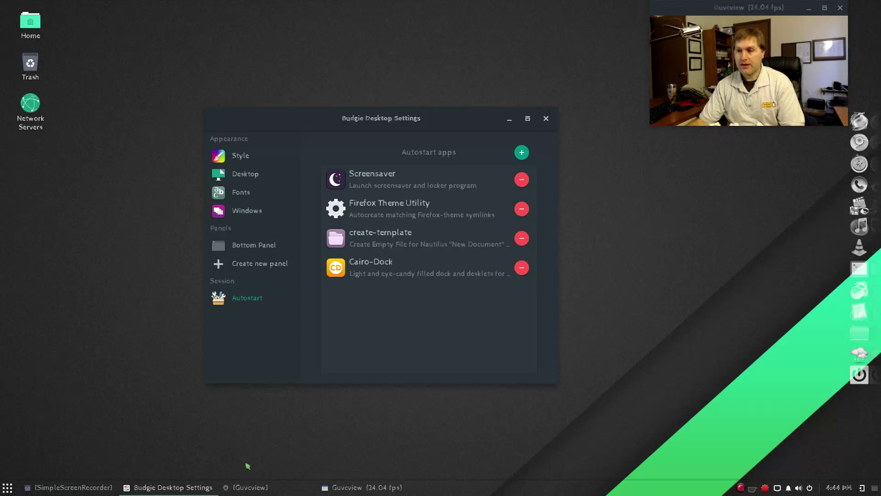
left_click(545, 119)
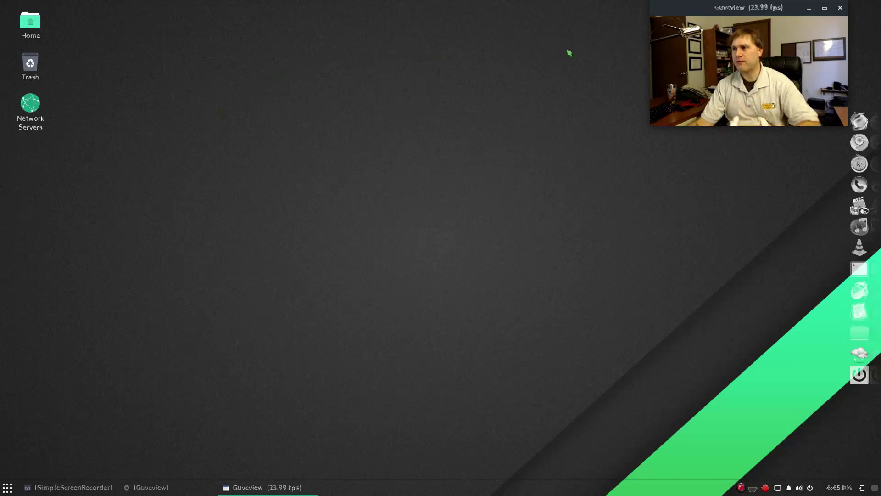
left_click_drag(714, 6, 112, 8)
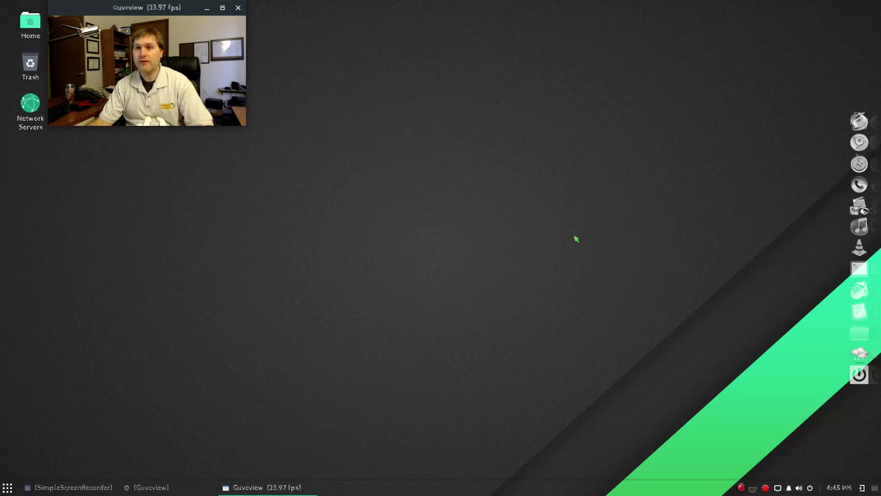
key("super+a")
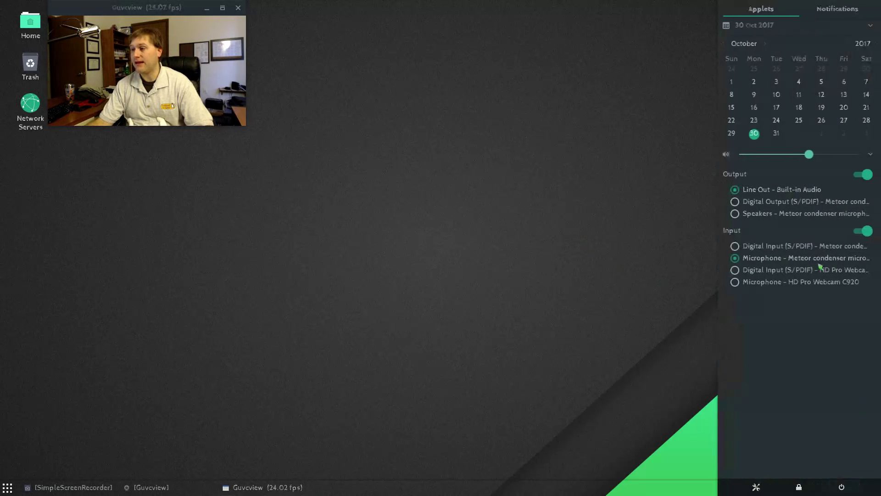
left_click(844, 9)
left_click(764, 10)
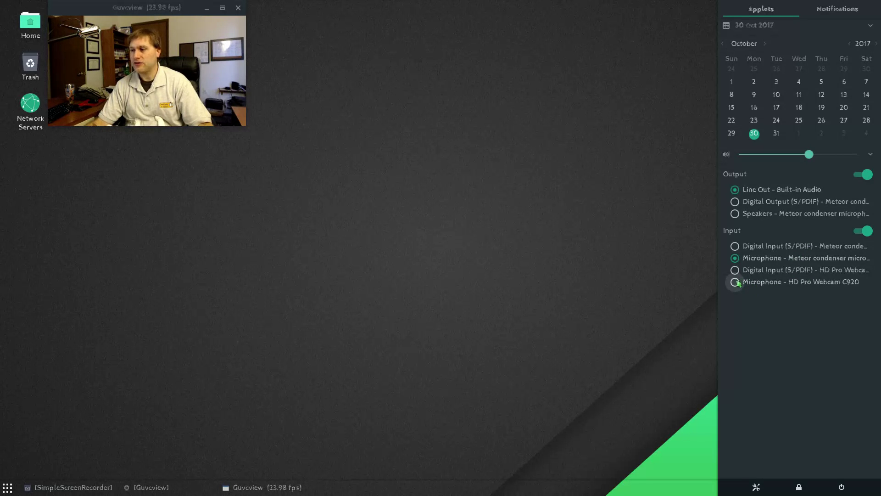
left_click(736, 282)
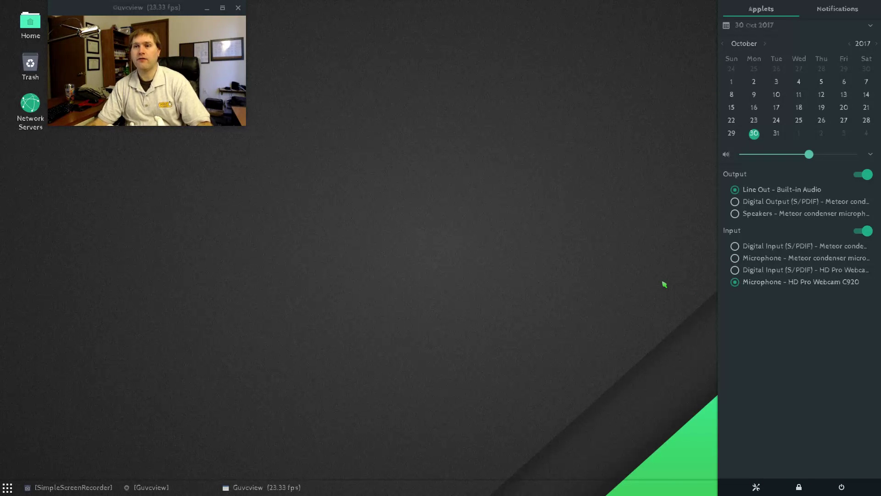
left_click(735, 258)
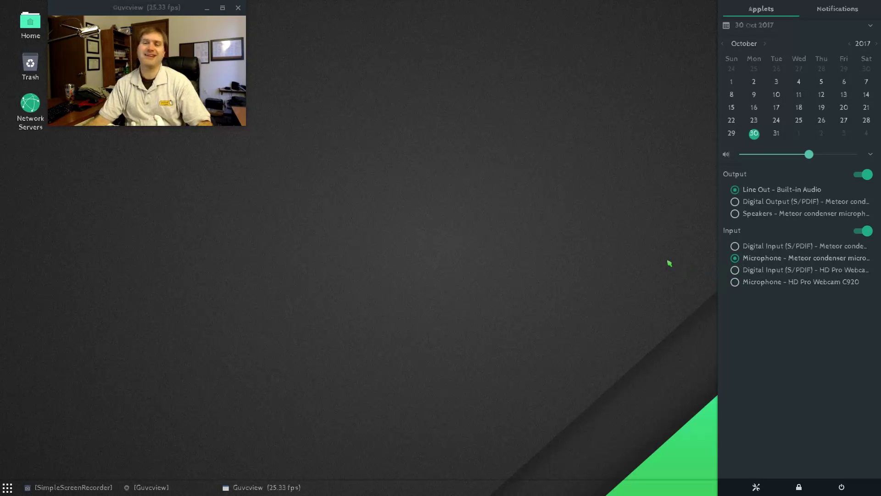
left_click(674, 346)
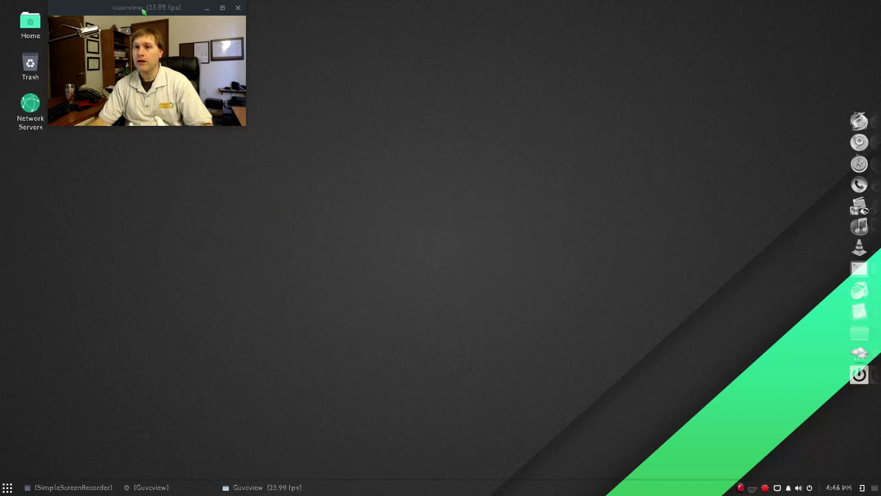
left_click_drag(143, 11, 246, 126)
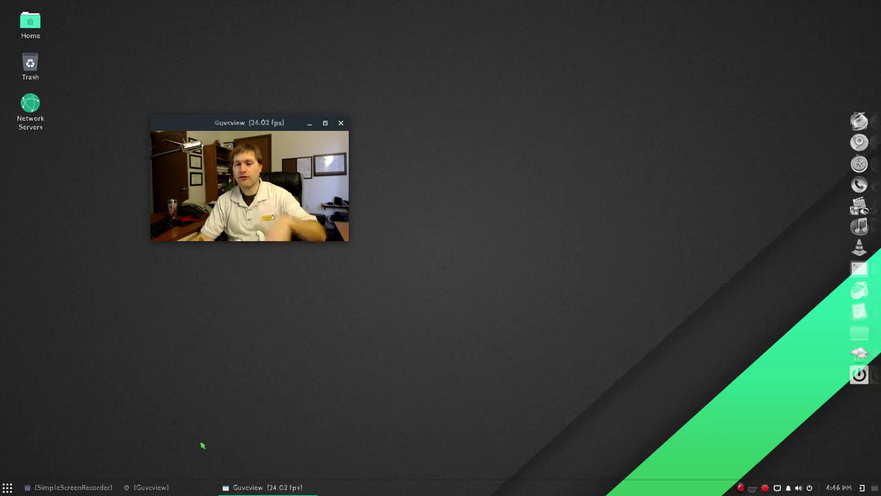
left_click(7, 487)
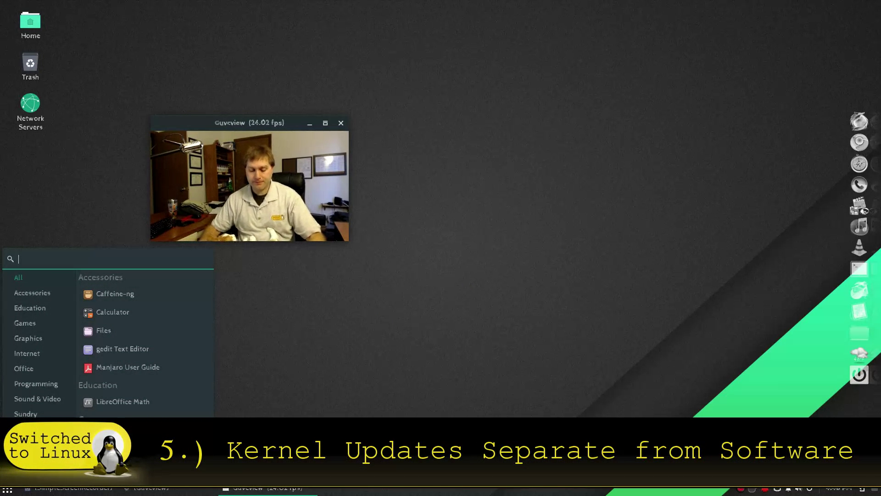
type("ker")
key("BackSpace")
key("BackSpace")
key("BackSpace")
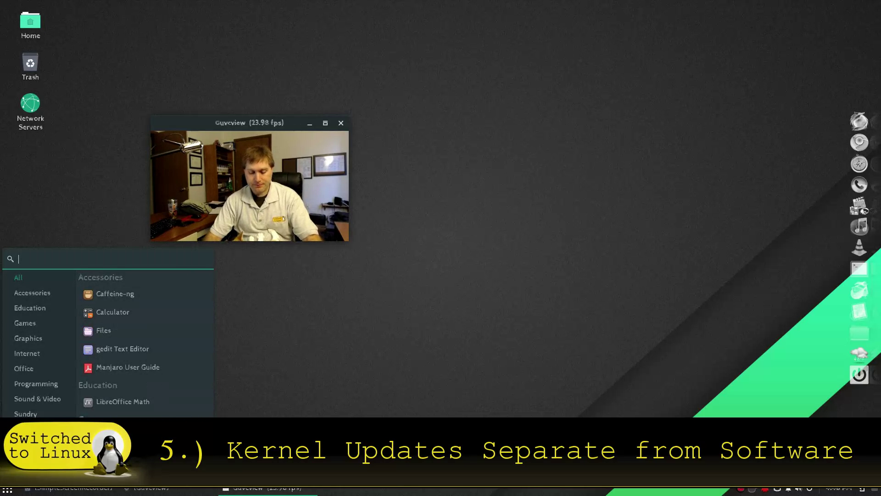
type("soft")
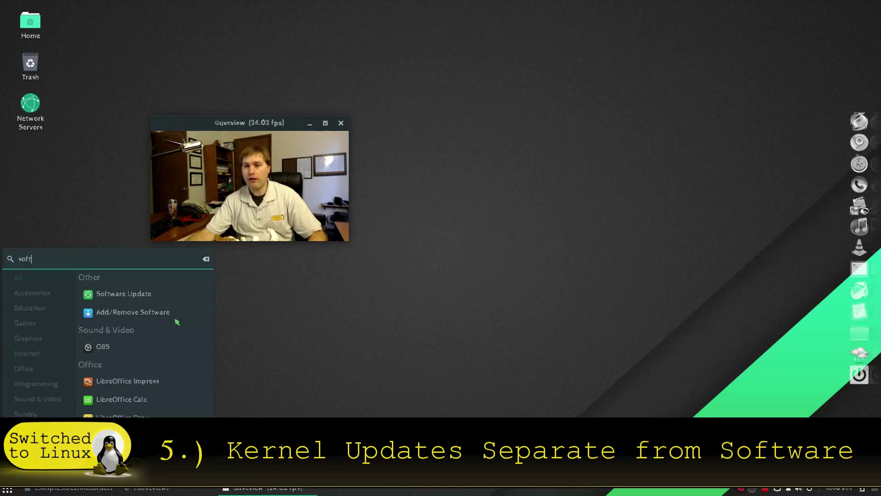
left_click(149, 314)
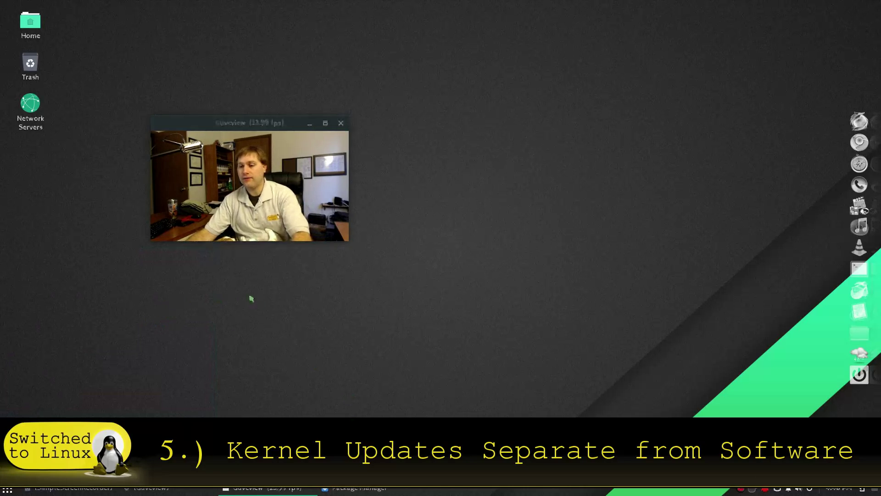
left_click_drag(419, 176, 617, 121)
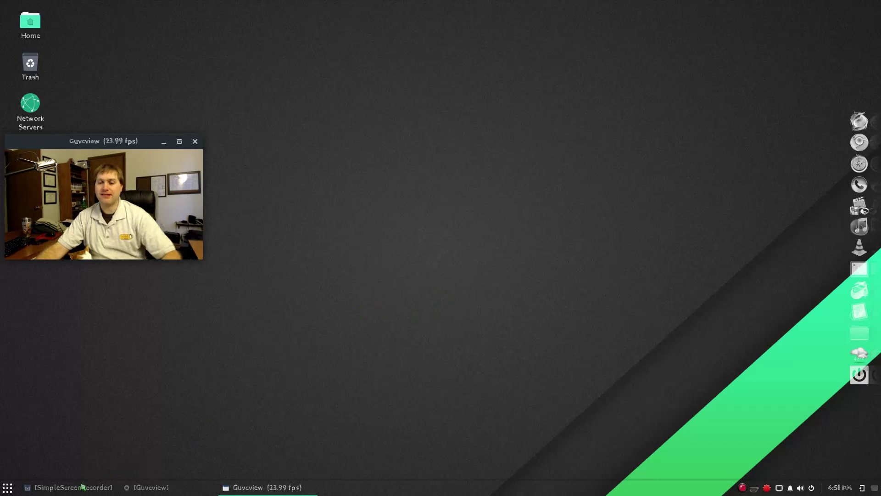
- Launch Manjaro Settings Manager by searching 'ma' in the application menu
left_click(13, 490)
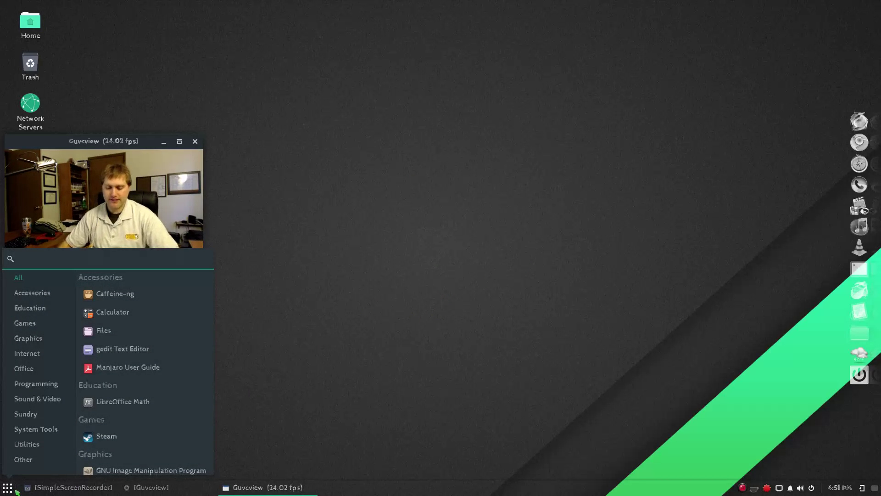
type("ma")
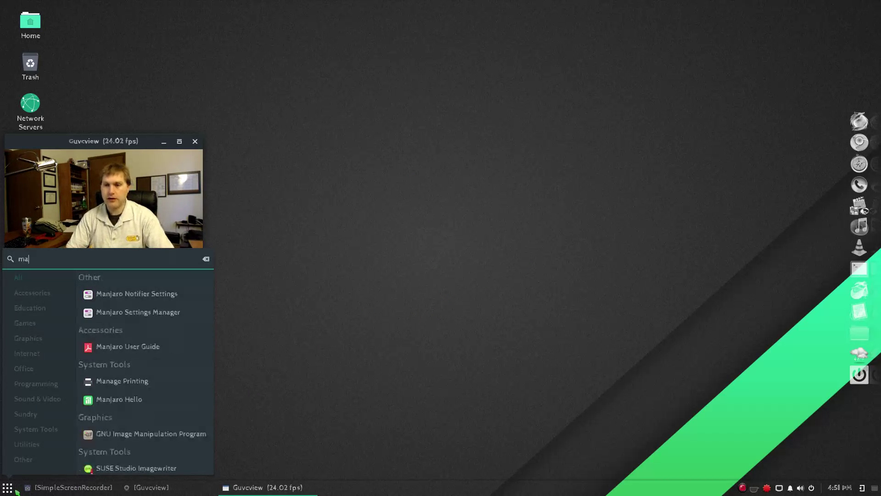
left_click(140, 312)
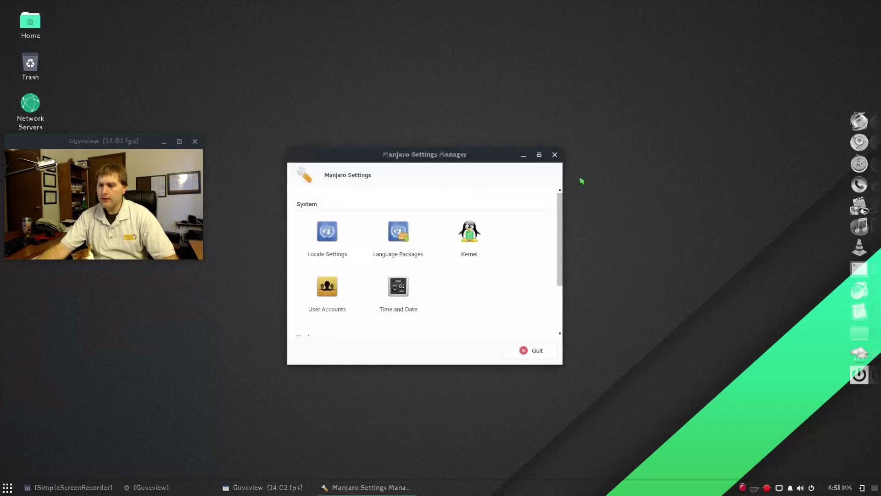
- Browse the Kernel page's list of kernels, then return to the All Settings overview
left_click(467, 243)
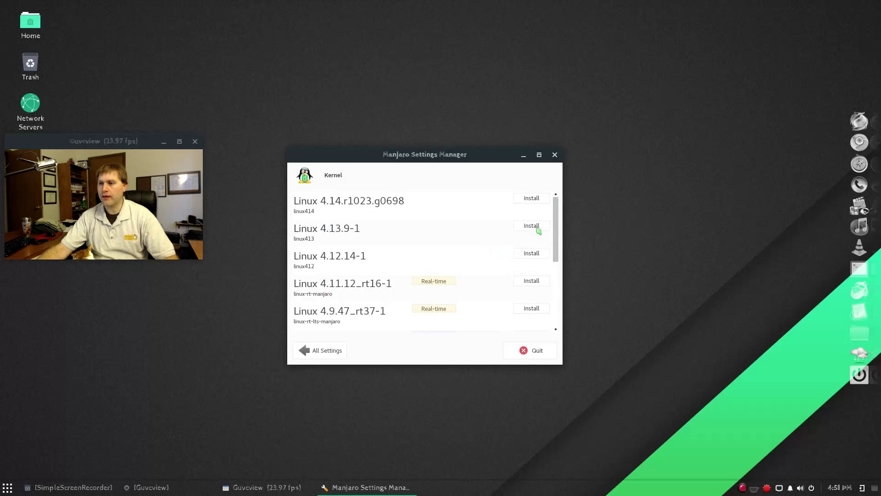
left_click_drag(556, 230, 572, 212)
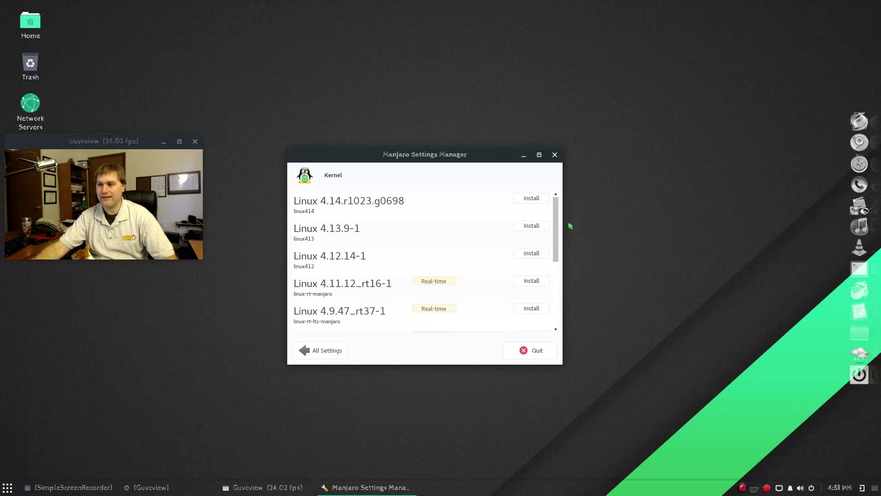
left_click_drag(560, 236, 572, 296)
scroll(514, 215, "up", 4)
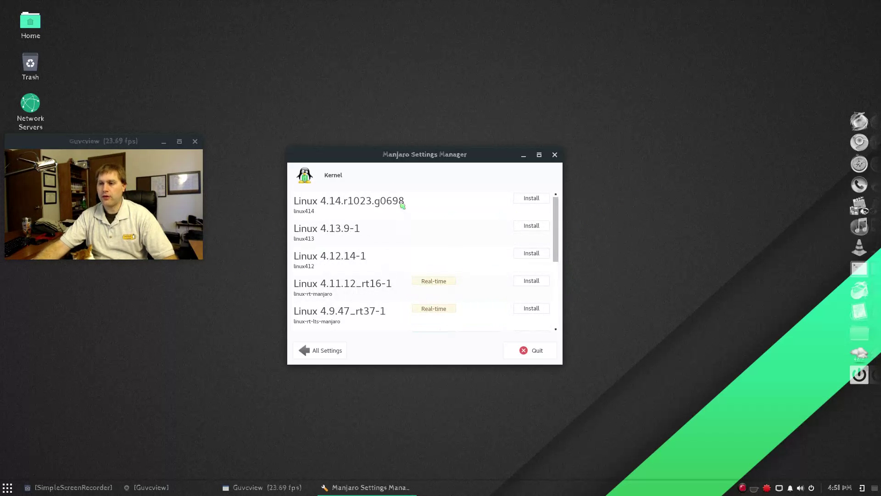
scroll(413, 234, "down", 5)
scroll(516, 281, "up", 5)
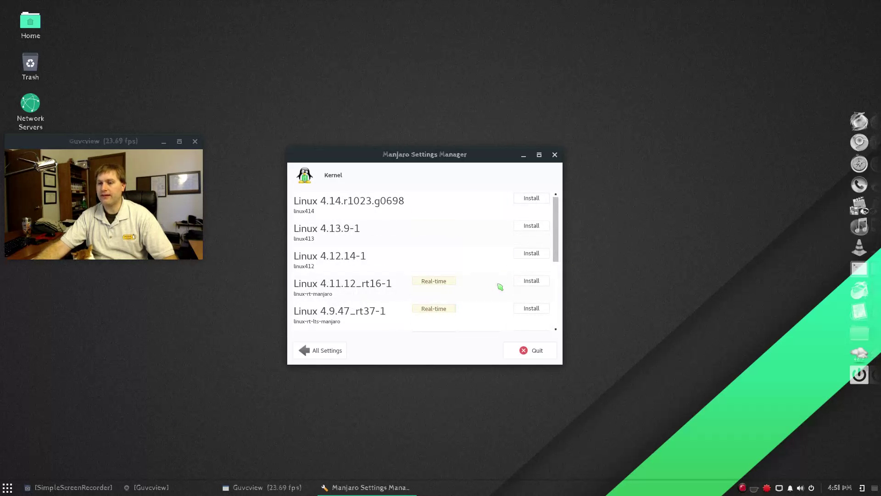
left_click(330, 351)
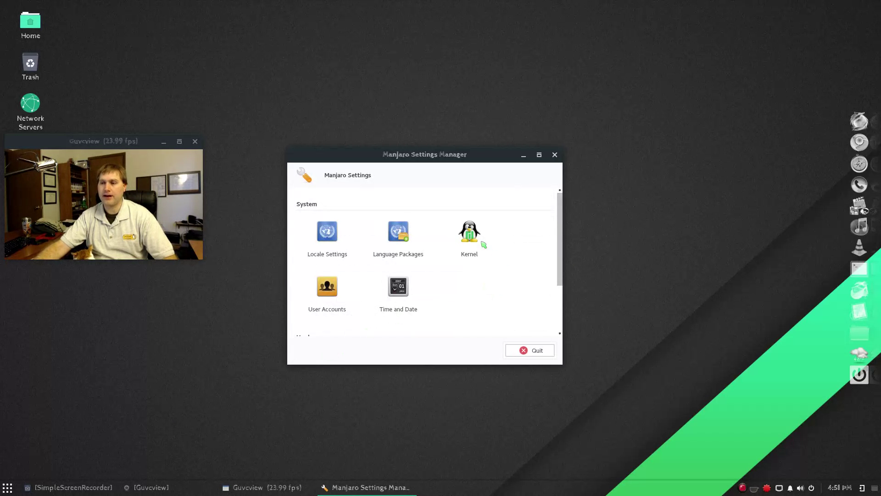
scroll(491, 260, "down", 3)
scroll(494, 280, "up", 3)
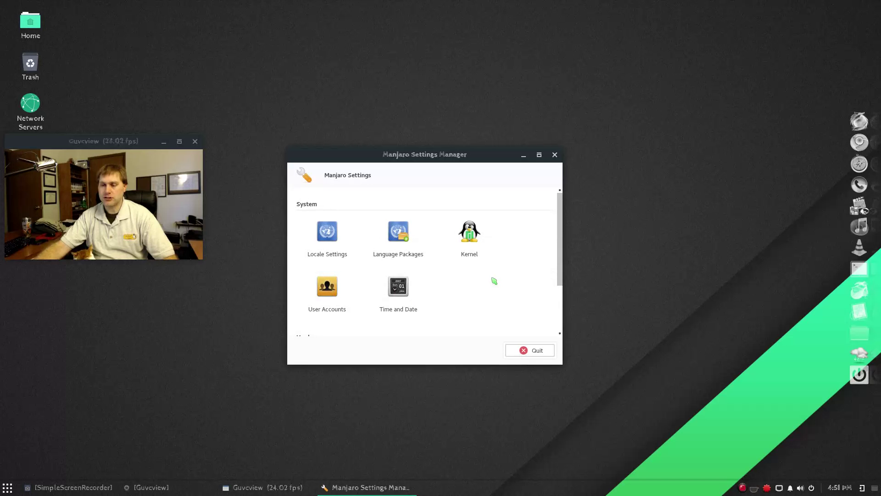